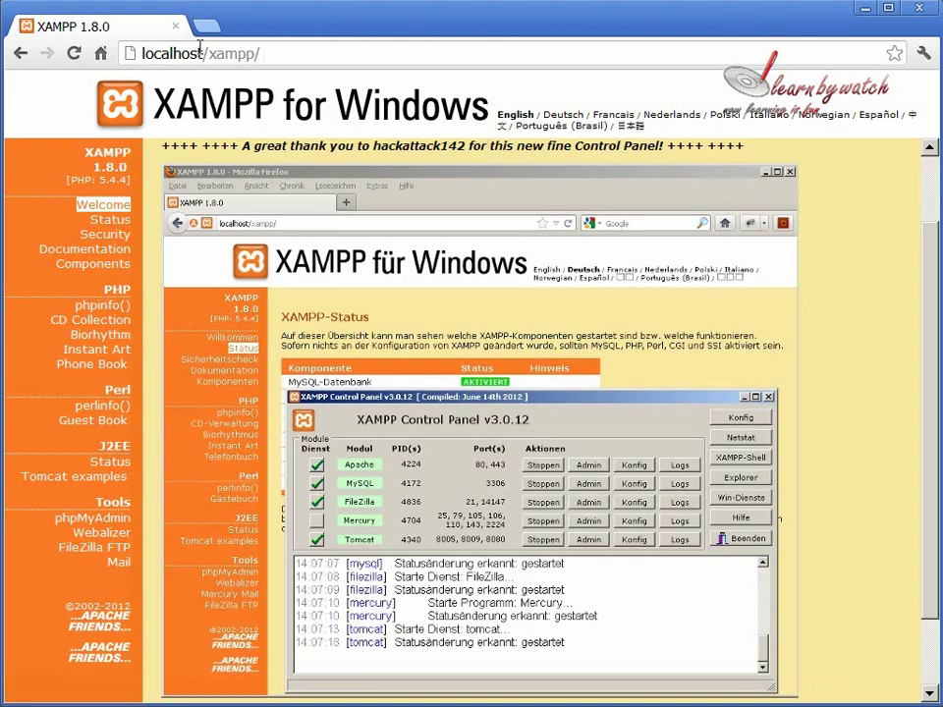
# Reload the localhost/xampp/ welcome page, then start a new browser tab.
pyautogui.moveTo(204, 54); pyautogui.dragTo(312, 56)
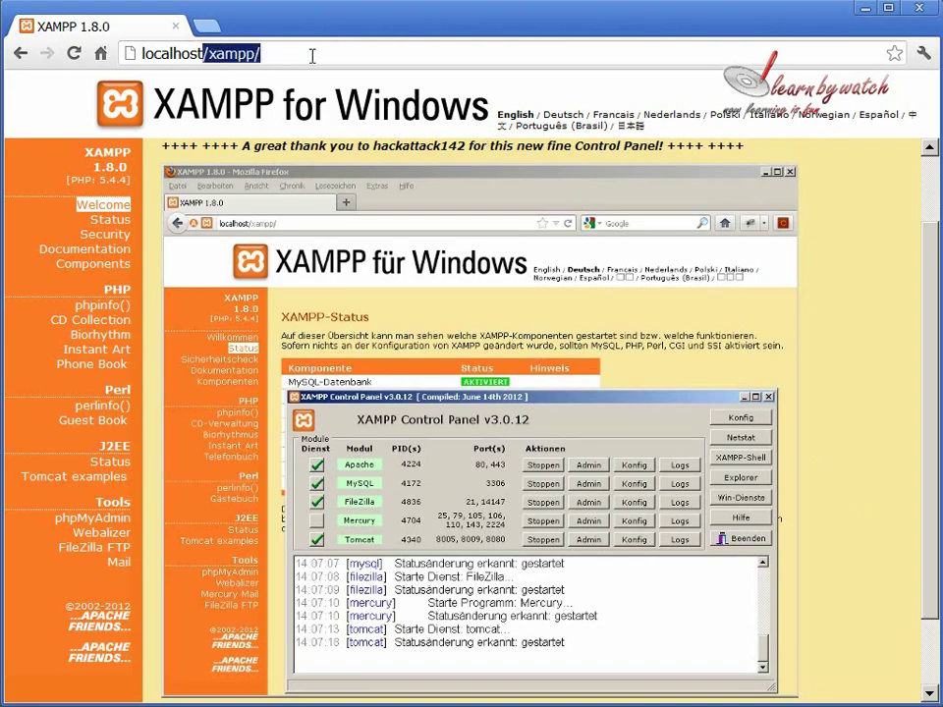
pyautogui.press('Return')
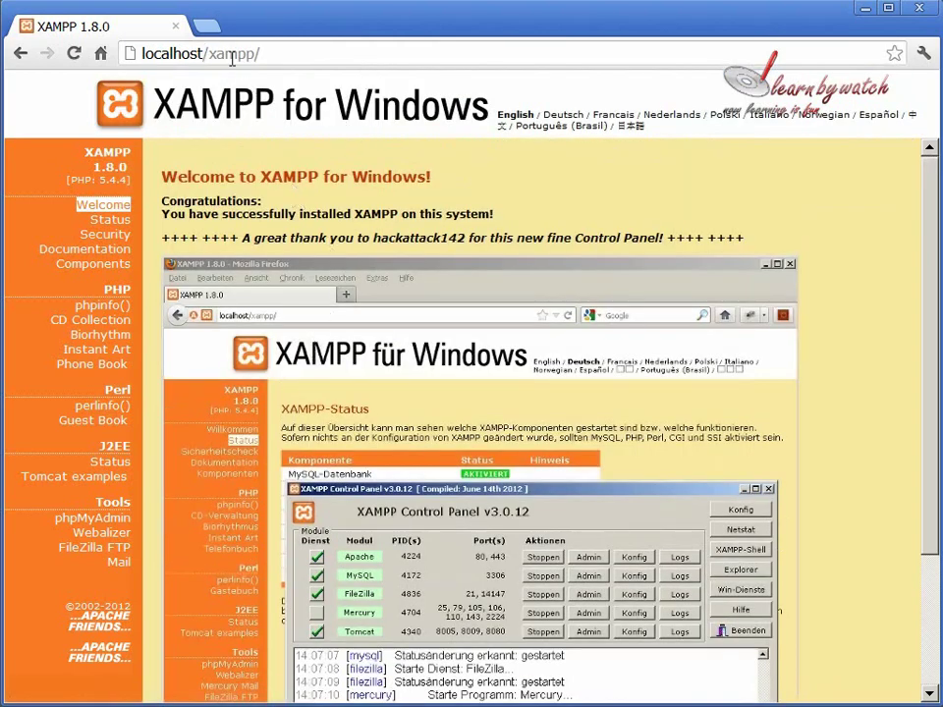
pyautogui.click(210, 27)
pyautogui.write('1')
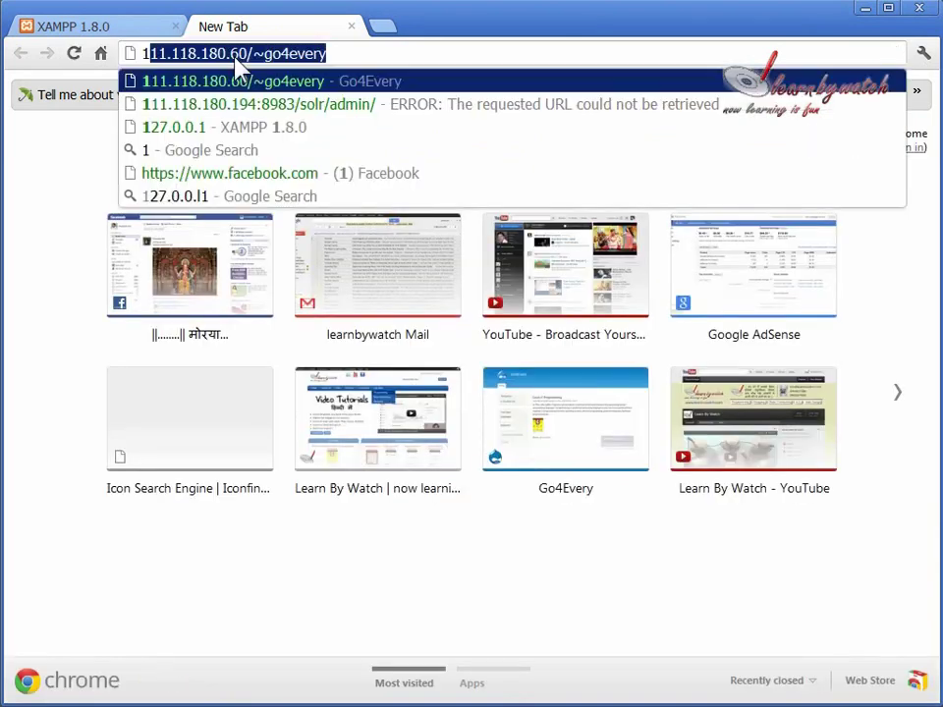
pyautogui.write('27.0.0.1')
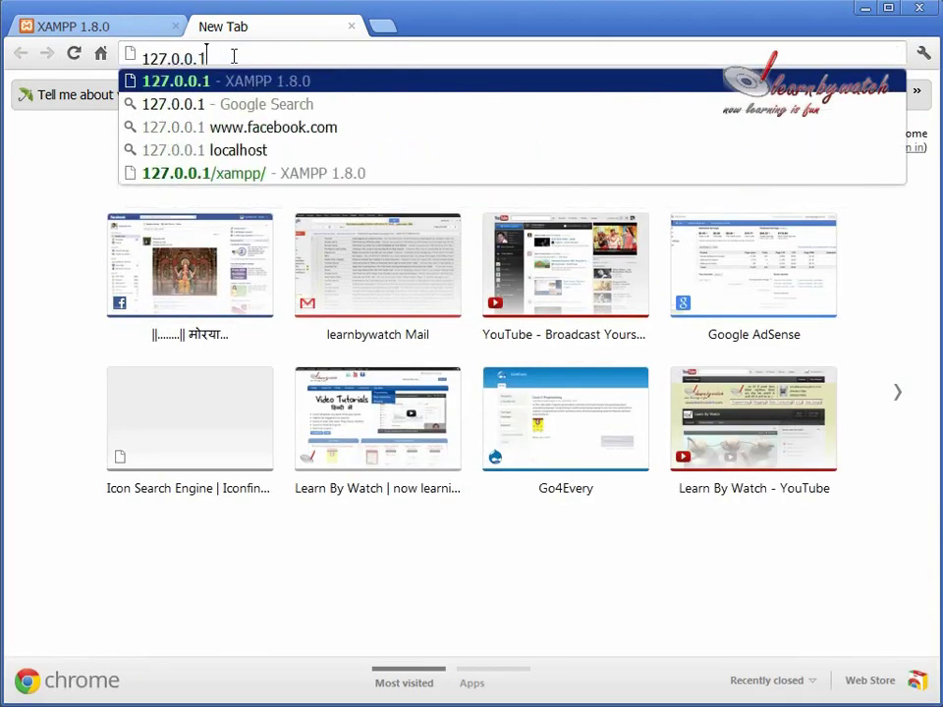
pyautogui.press('Return')
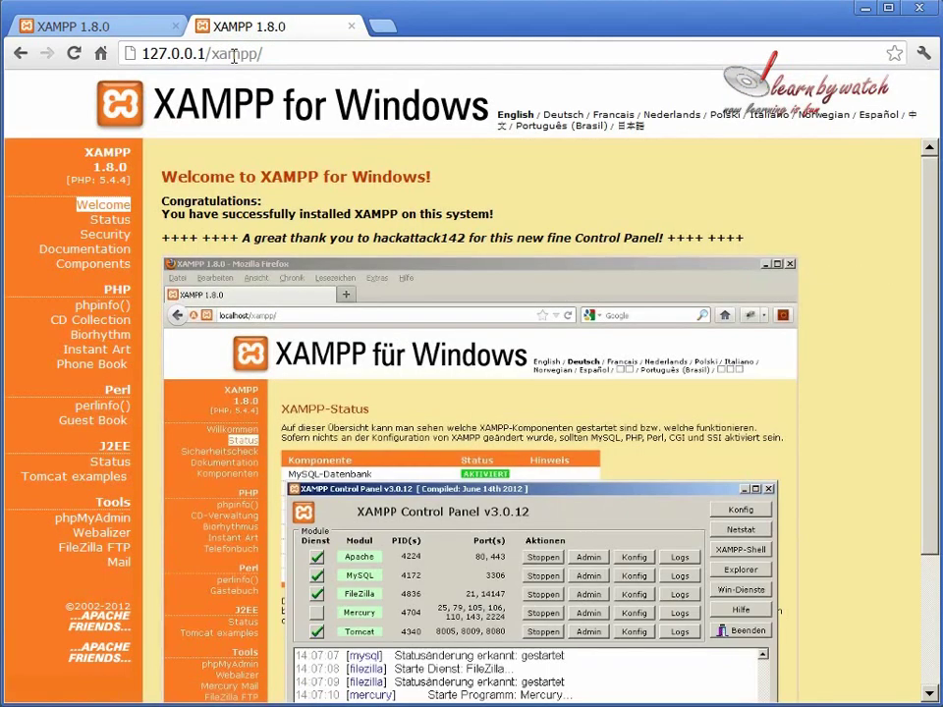
pyautogui.hotkey('ctrl', 'w')
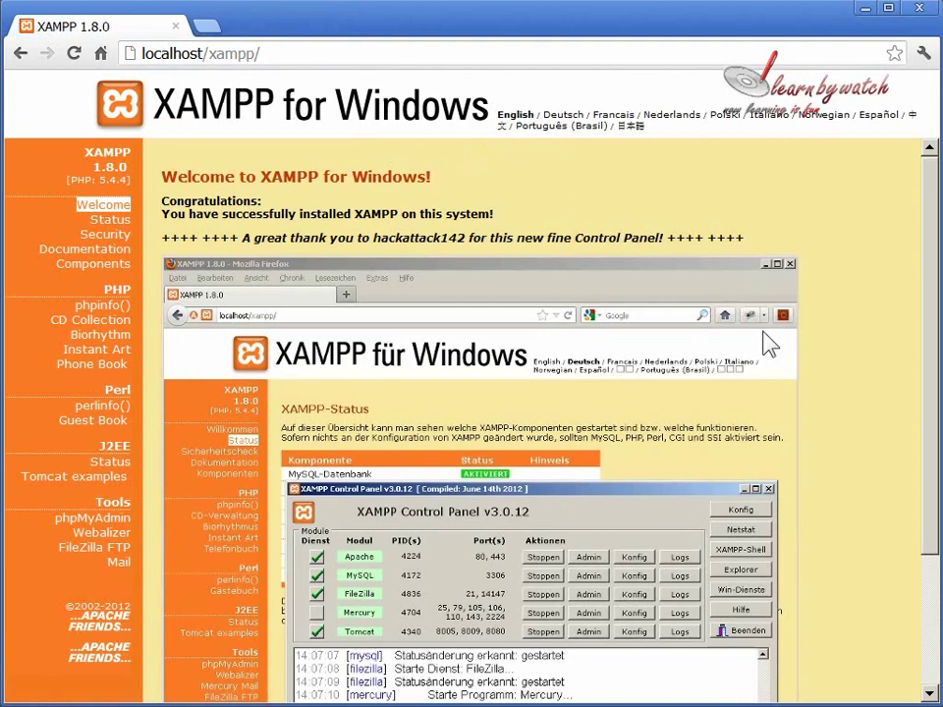
# Open phpMyAdmin and create a database named drupal7 from the Databases page.
pyautogui.click(102, 523)
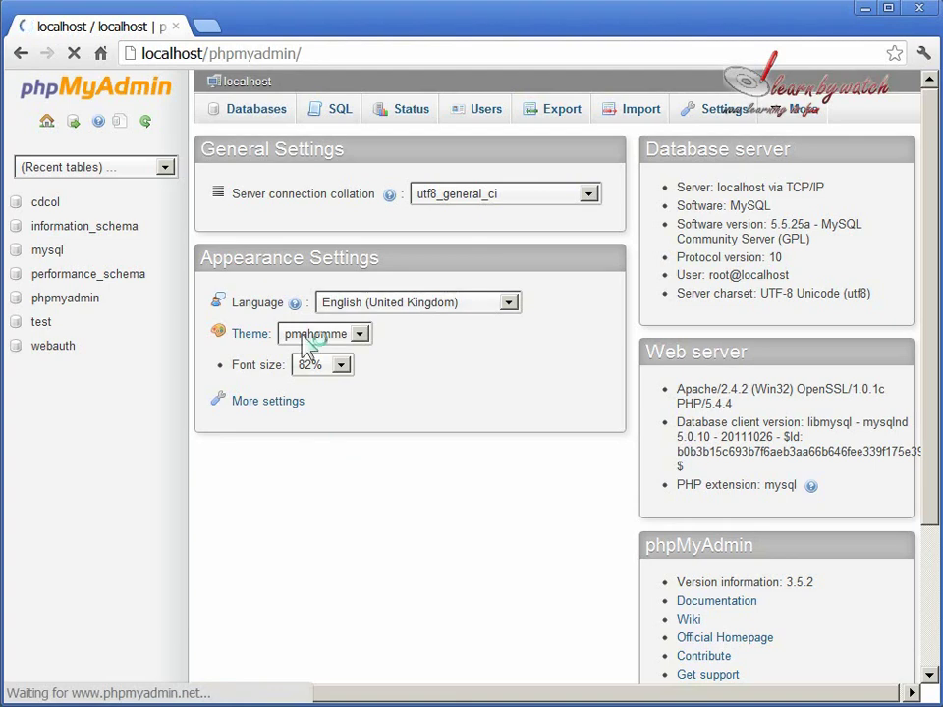
pyautogui.click(248, 122)
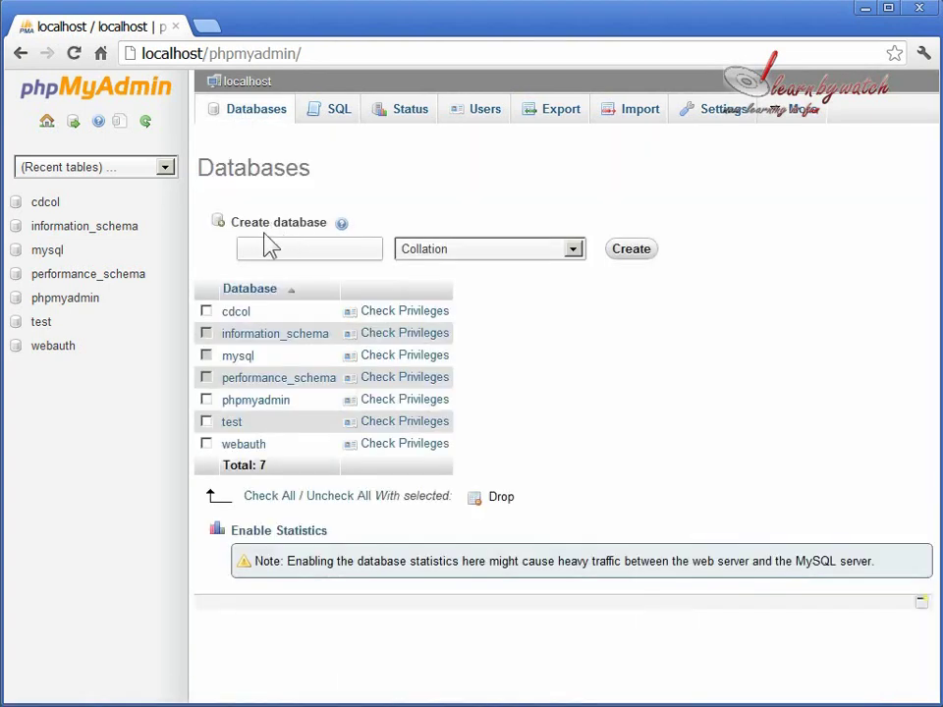
pyautogui.click(272, 250)
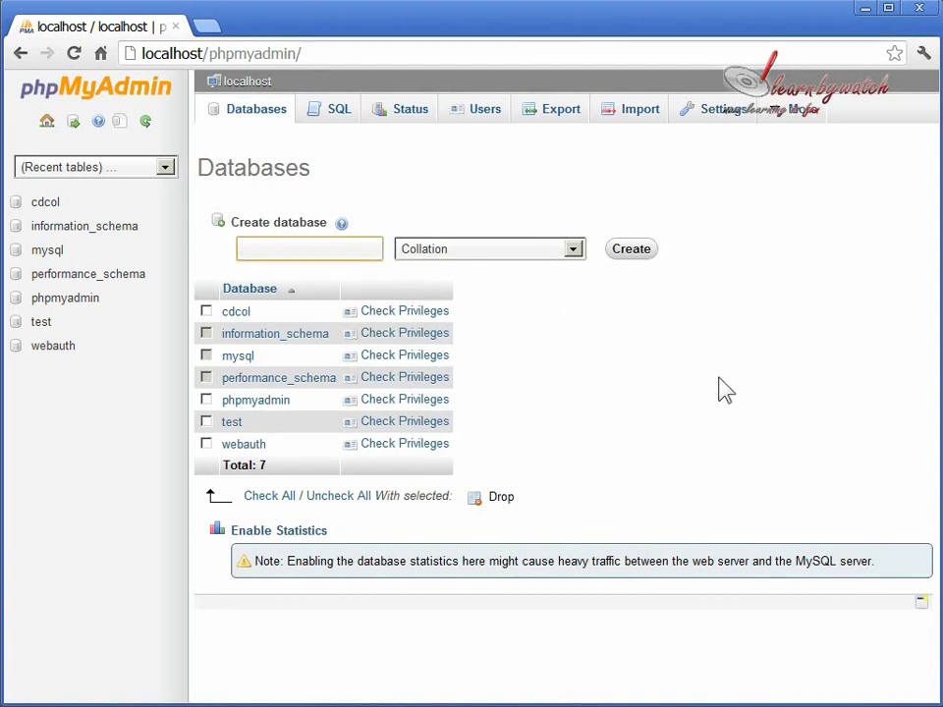
pyautogui.write('drupal7')
pyautogui.click(640, 257)
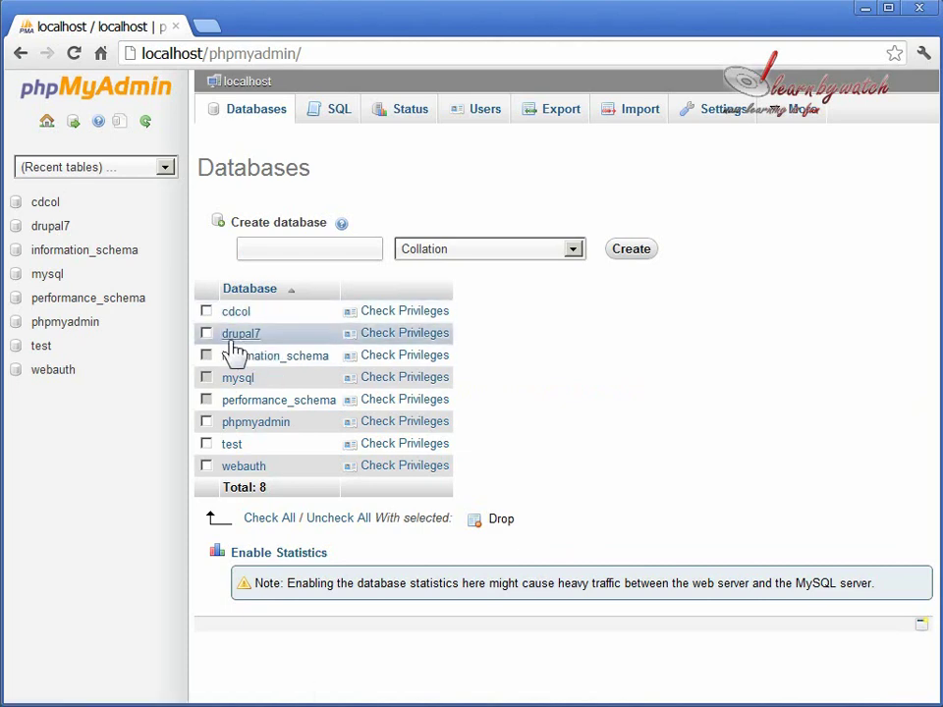
# Start adding a drupal7 user named yogi, allowed from Any host.
pyautogui.click(405, 335)
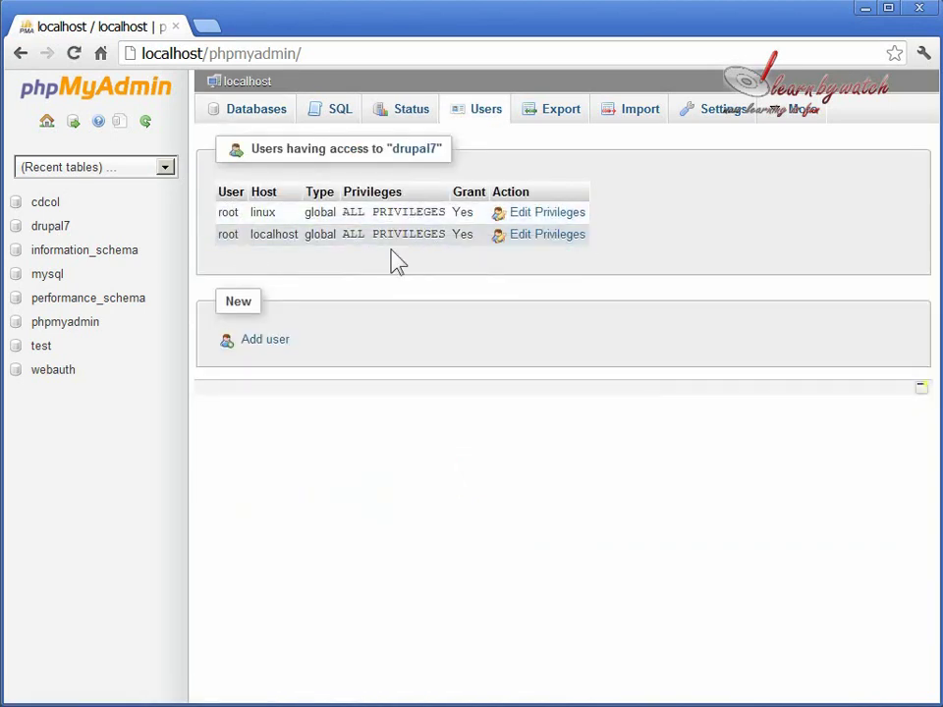
pyautogui.click(283, 340)
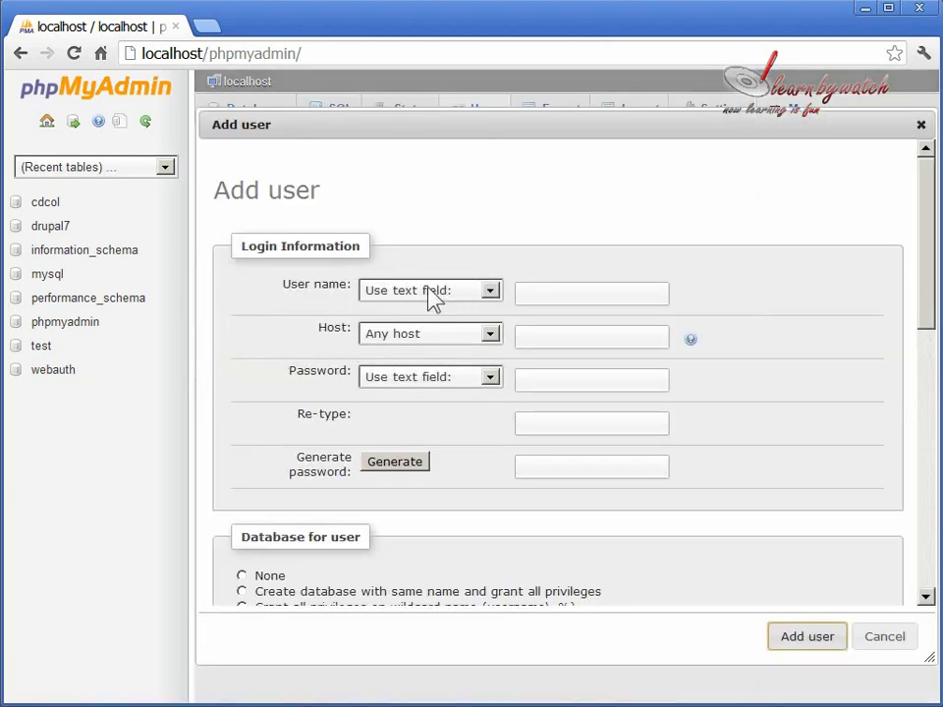
pyautogui.click(593, 295)
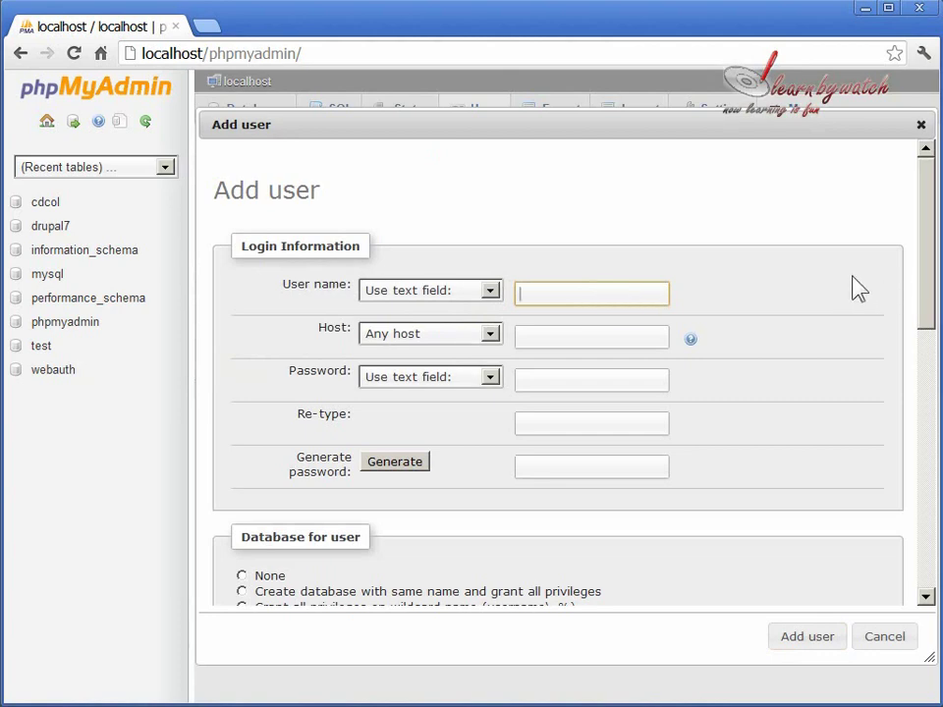
pyautogui.write('yogi')
pyautogui.click(618, 335)
pyautogui.click(481, 336)
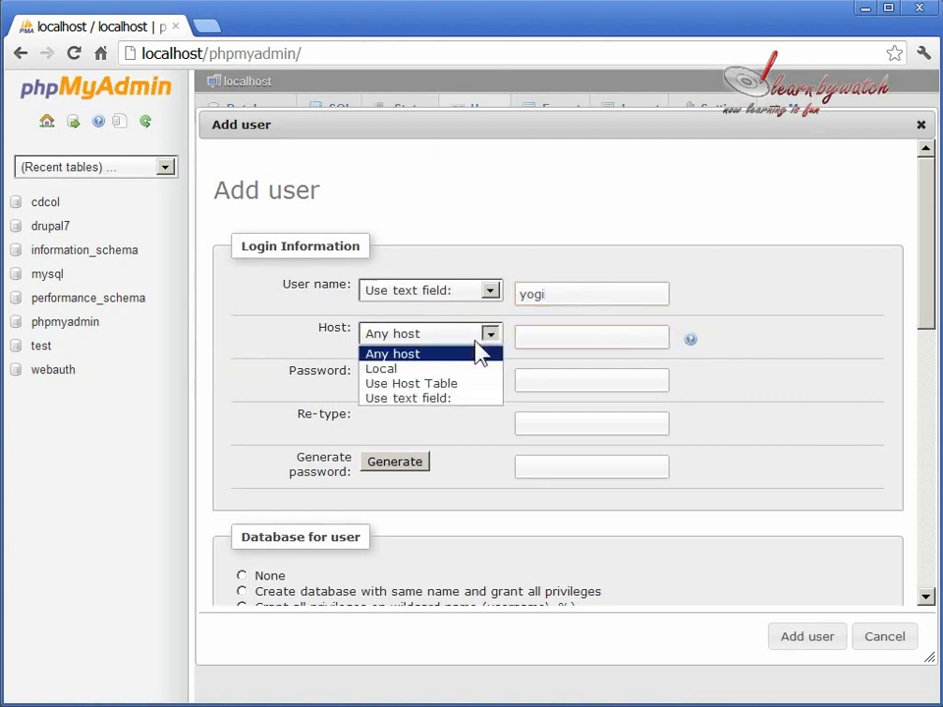
pyautogui.click(432, 350)
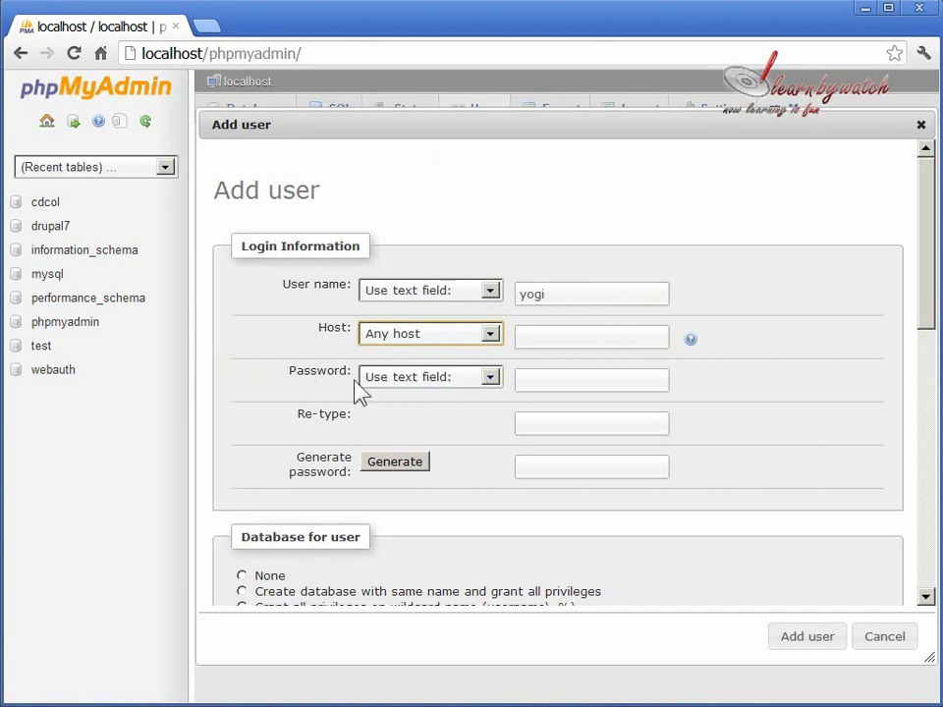
# Enter yogi's password, typing the same value in Password and Re-type.
pyautogui.click(570, 383)
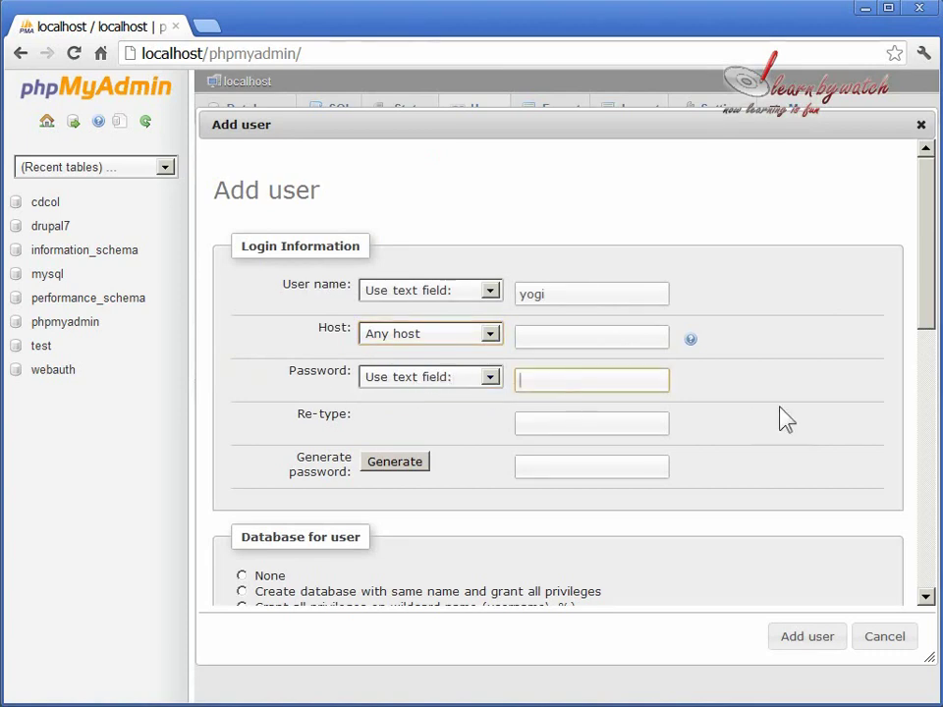
pyautogui.click(401, 466)
pyautogui.moveTo(654, 469); pyautogui.dragTo(463, 469)
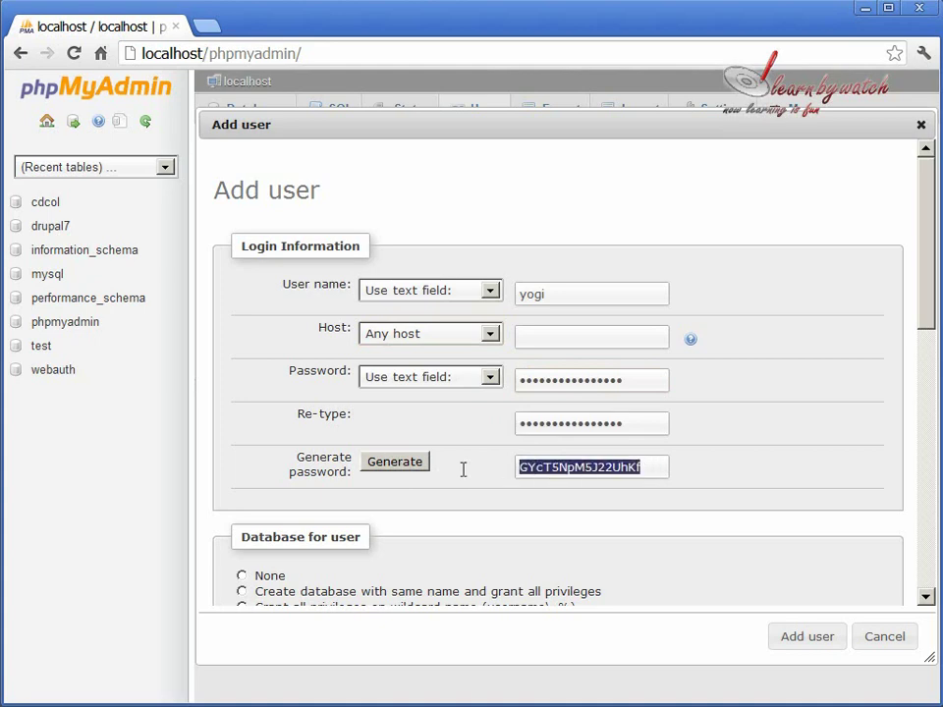
pyautogui.doubleClick(631, 388)
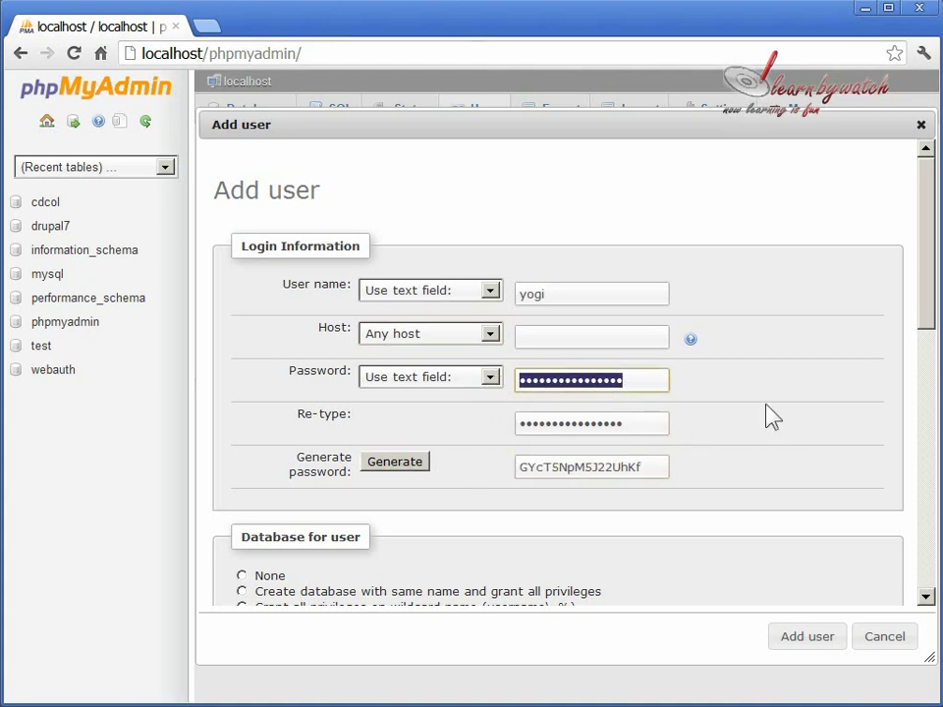
pyautogui.write('password')
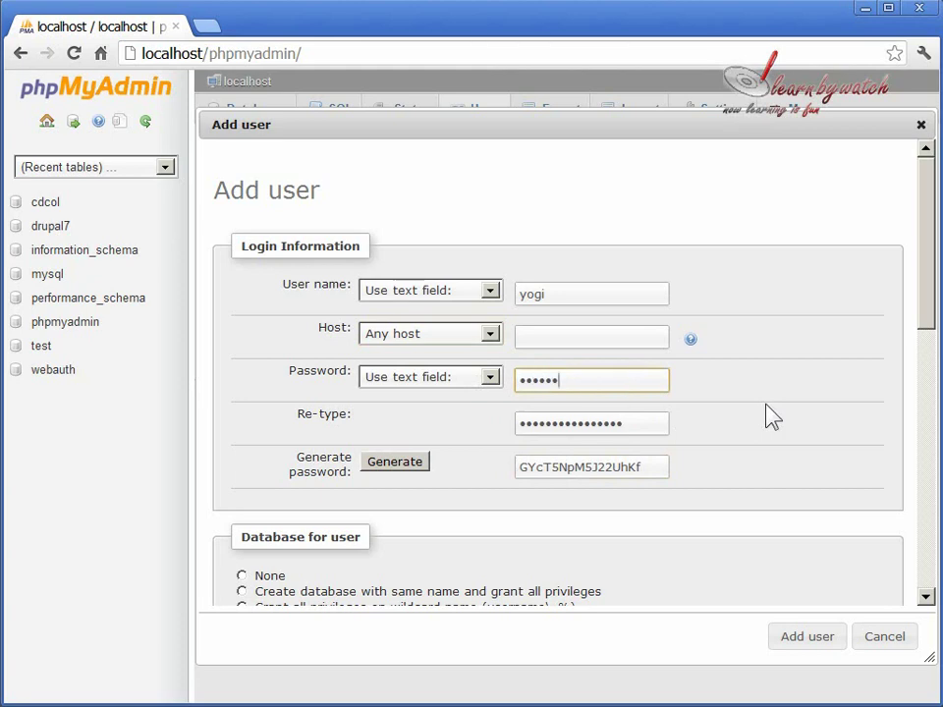
pyautogui.press('Tab')
pyautogui.hotkey('shift', 'Tab')
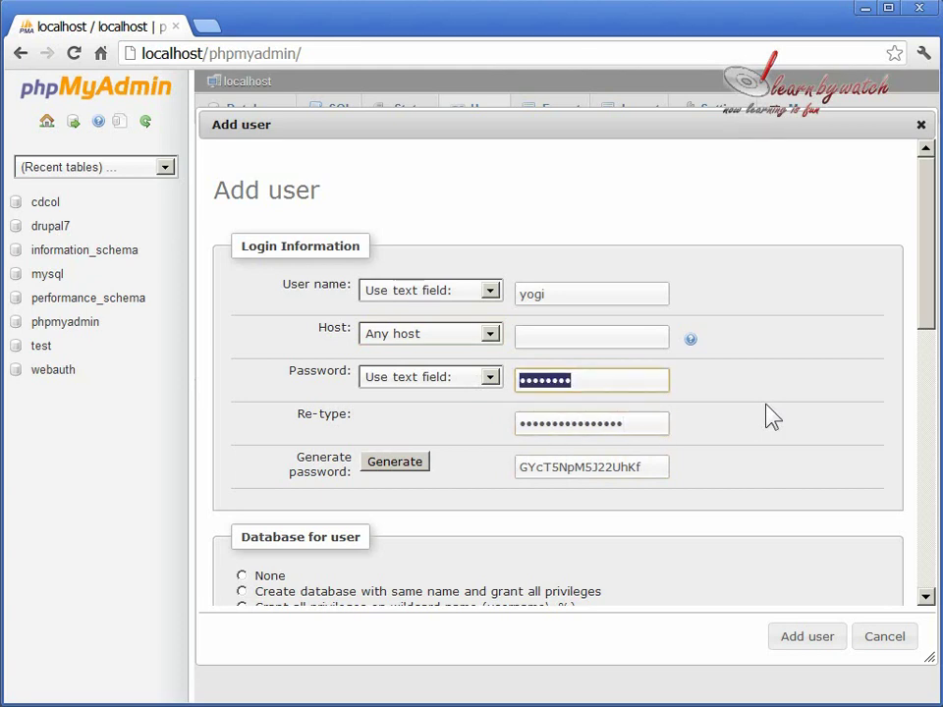
pyautogui.press('Tab')
pyautogui.write('password')
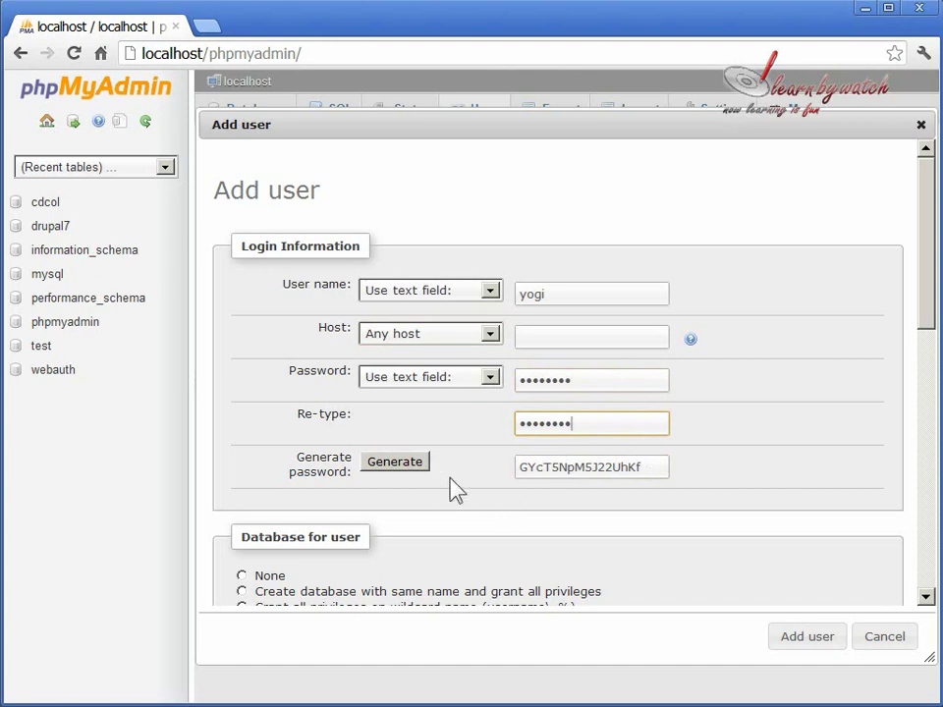
pyautogui.moveTo(644, 467); pyautogui.dragTo(490, 480)
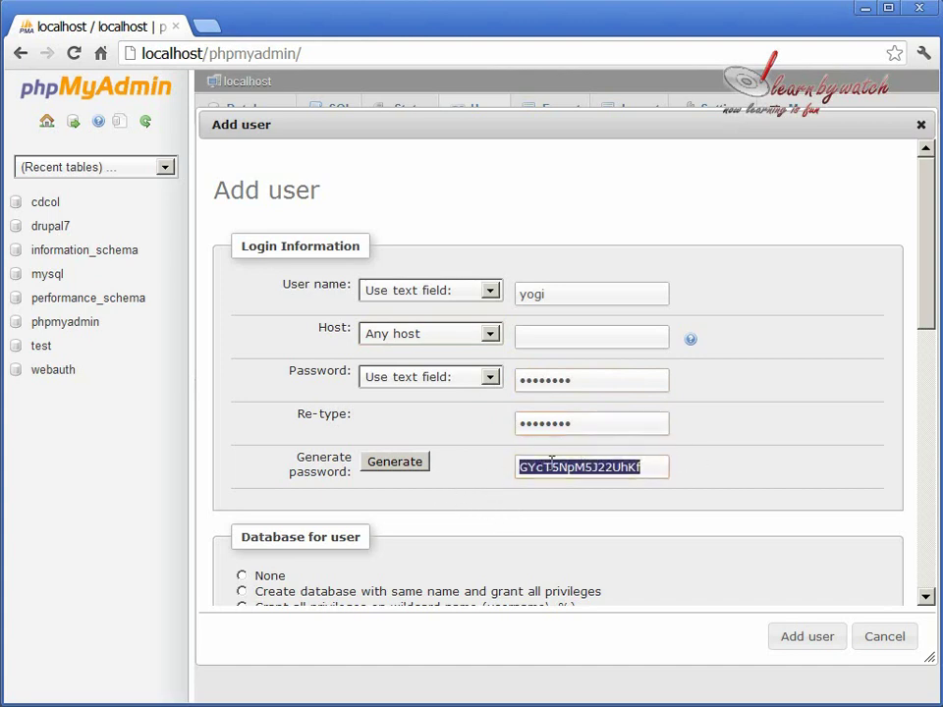
pyautogui.click(652, 468)
pyautogui.moveTo(657, 468); pyautogui.dragTo(490, 473)
# Check All global privileges for yogi, keeping all privileges on drupal7 selected.
pyautogui.click(736, 480)
pyautogui.scroll(-2, 733, 481)
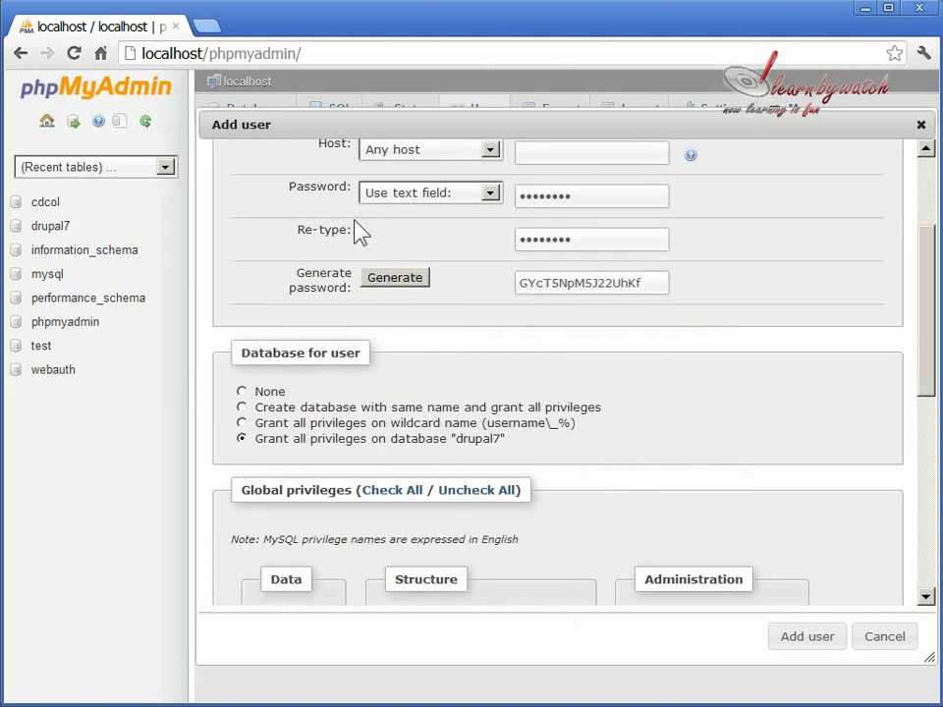
pyautogui.scroll(1, 542, 201)
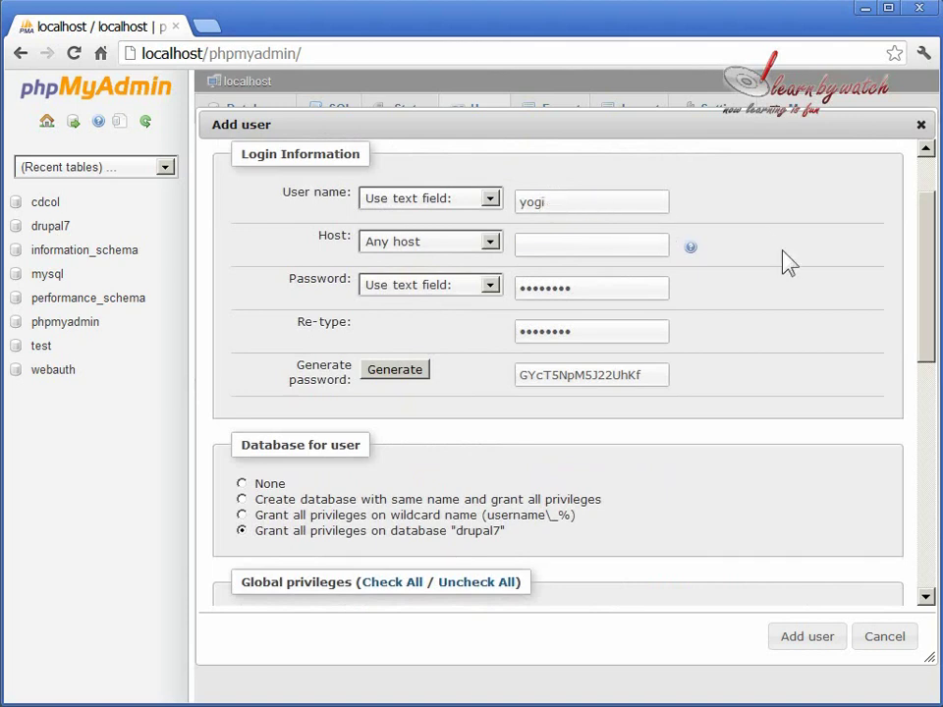
pyautogui.scroll(-2, 753, 348)
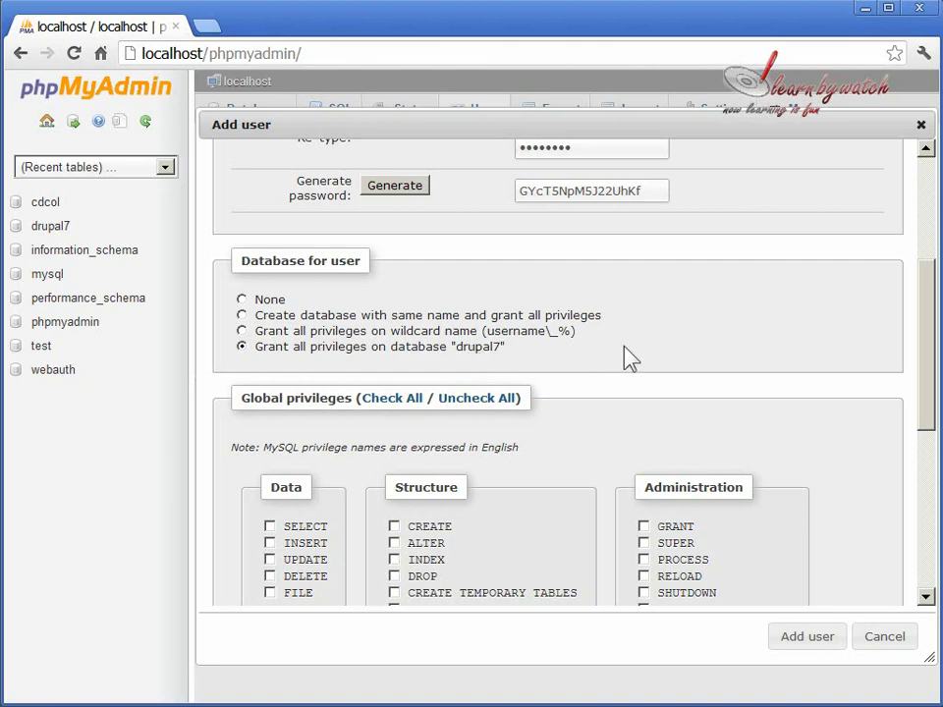
pyautogui.scroll(-1, 630, 368)
pyautogui.scroll(-1, 340, 342)
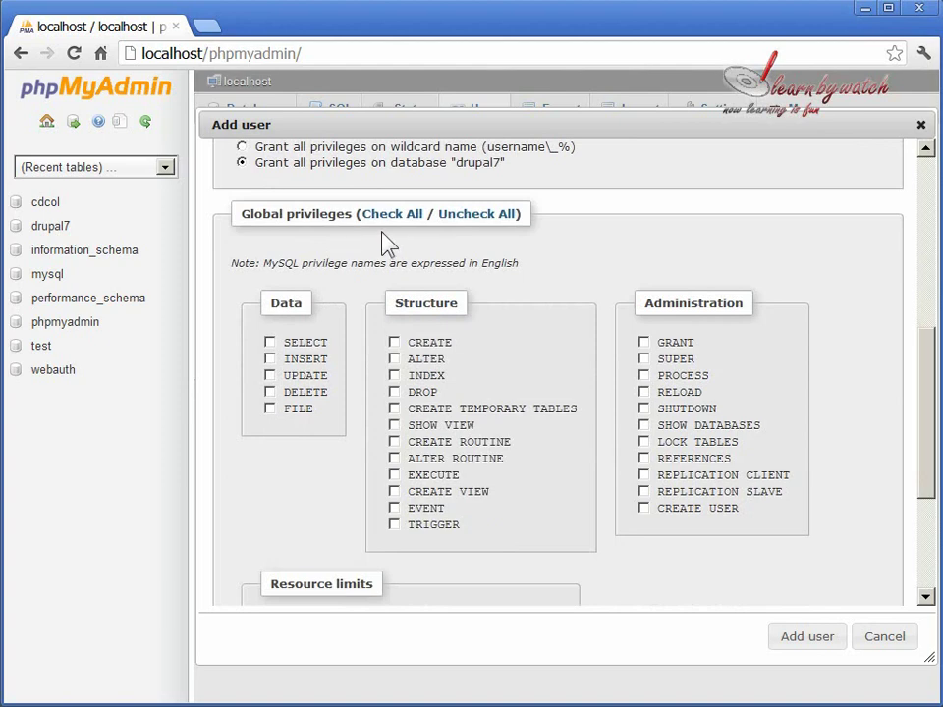
pyautogui.scroll(3, 735, 304)
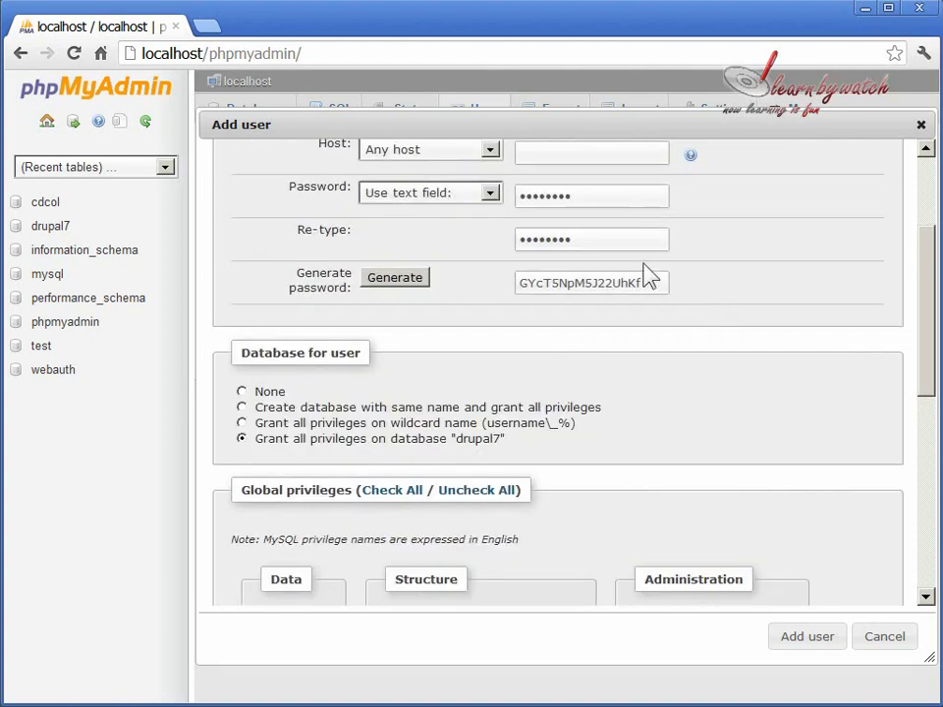
pyautogui.scroll(1, 627, 242)
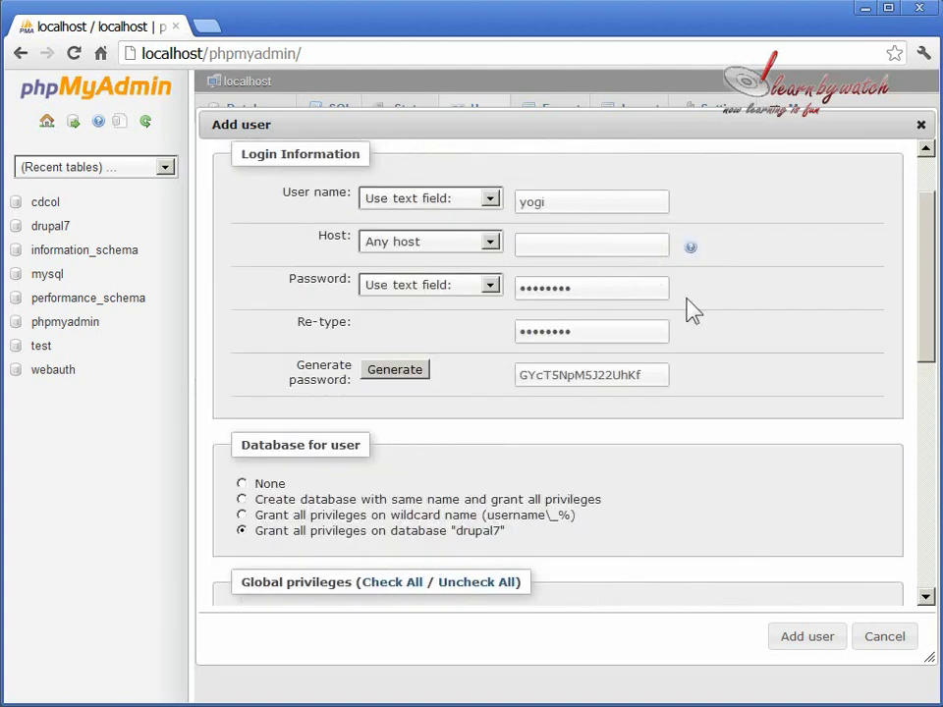
pyautogui.scroll(-2, 743, 335)
pyautogui.scroll(-2, 744, 336)
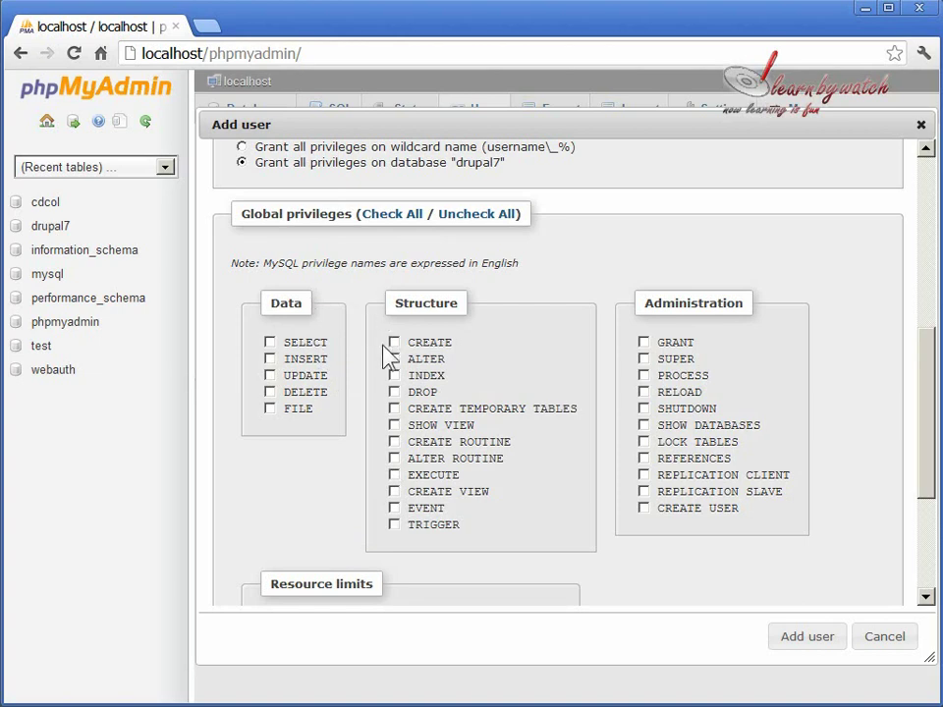
pyautogui.scroll(-1, 417, 339)
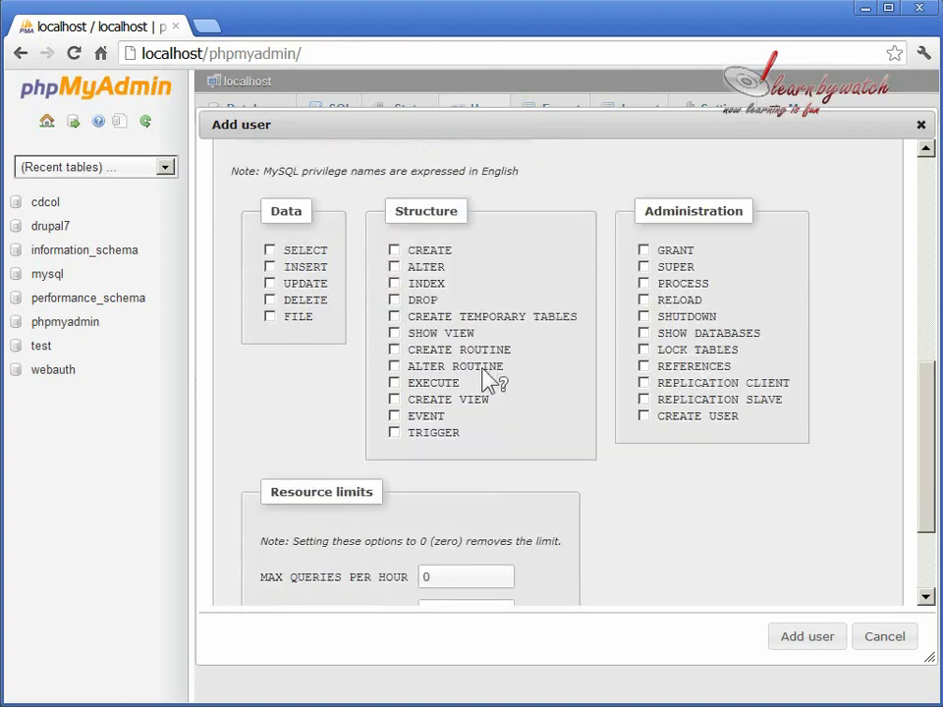
pyautogui.scroll(1, 488, 381)
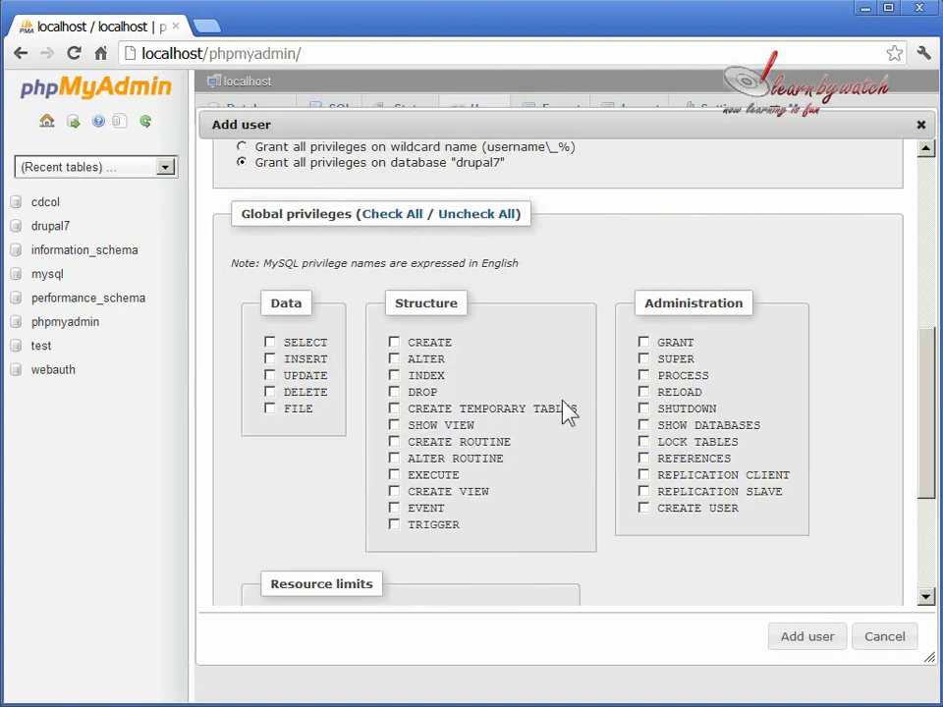
pyautogui.click(398, 214)
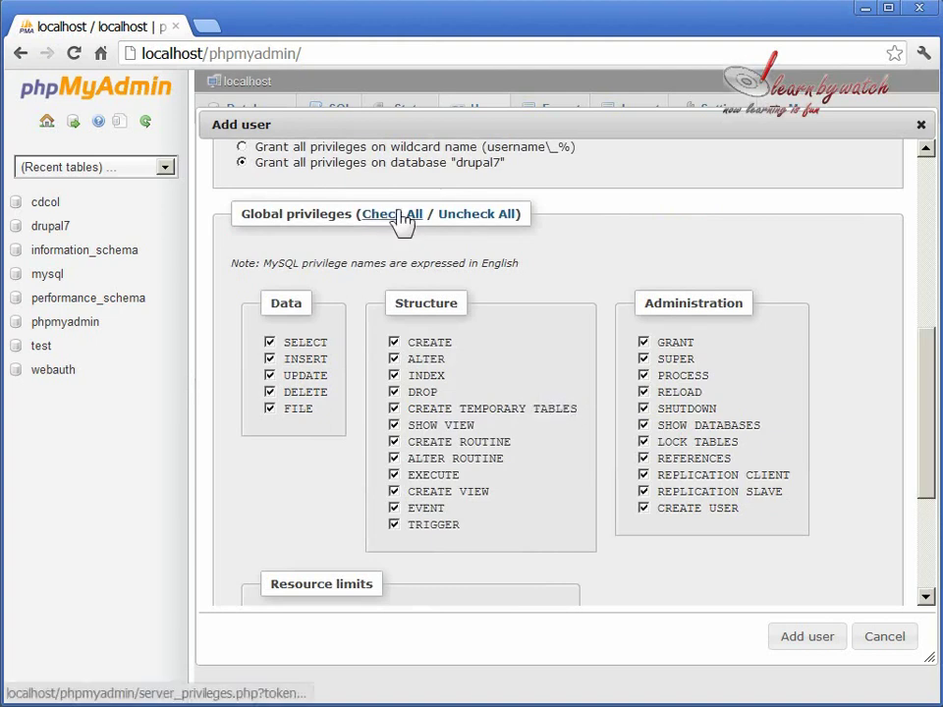
pyautogui.scroll(-1, 589, 408)
pyautogui.scroll(-2, 589, 410)
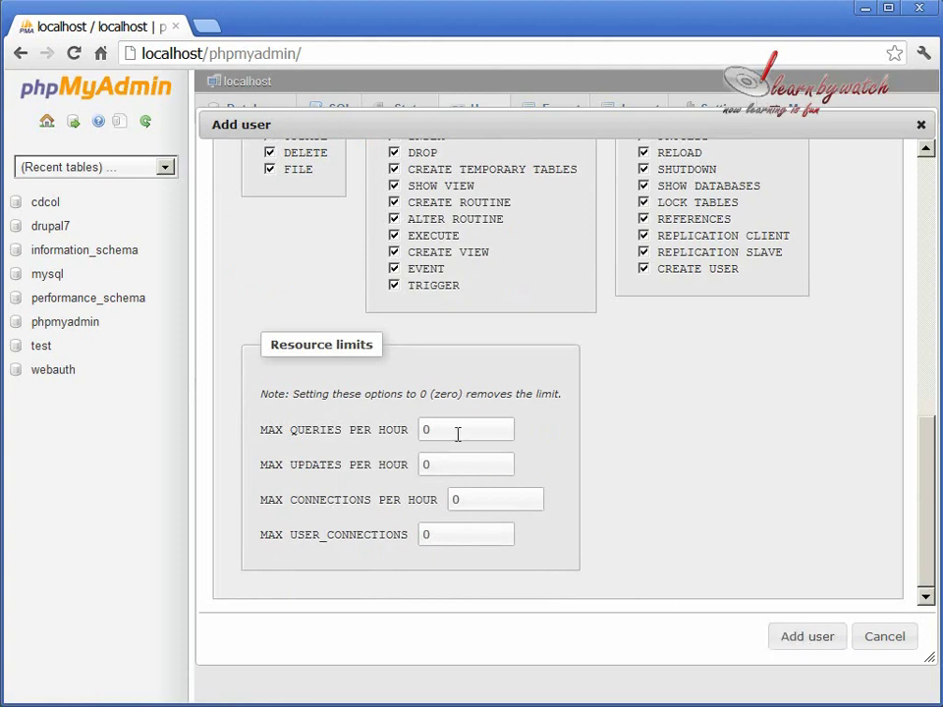
pyautogui.moveTo(457, 435)
pyautogui.scroll(5, 781, 589)
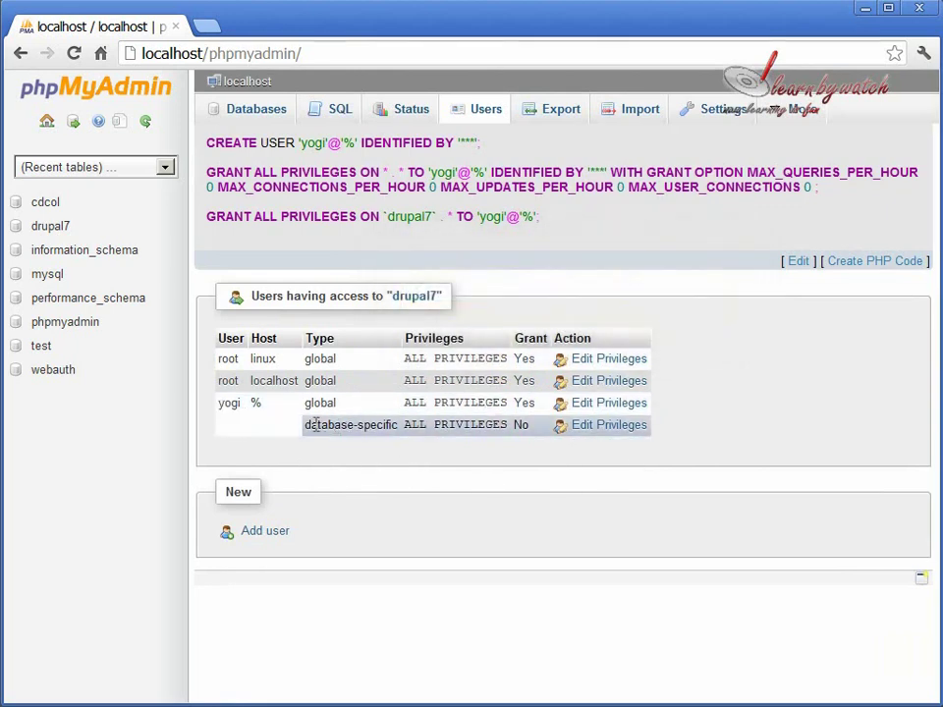
# Add the GRANT privilege to yogi's drupal7-specific privileges and apply with Go.
pyautogui.moveTo(423, 429)
pyautogui.click(609, 425)
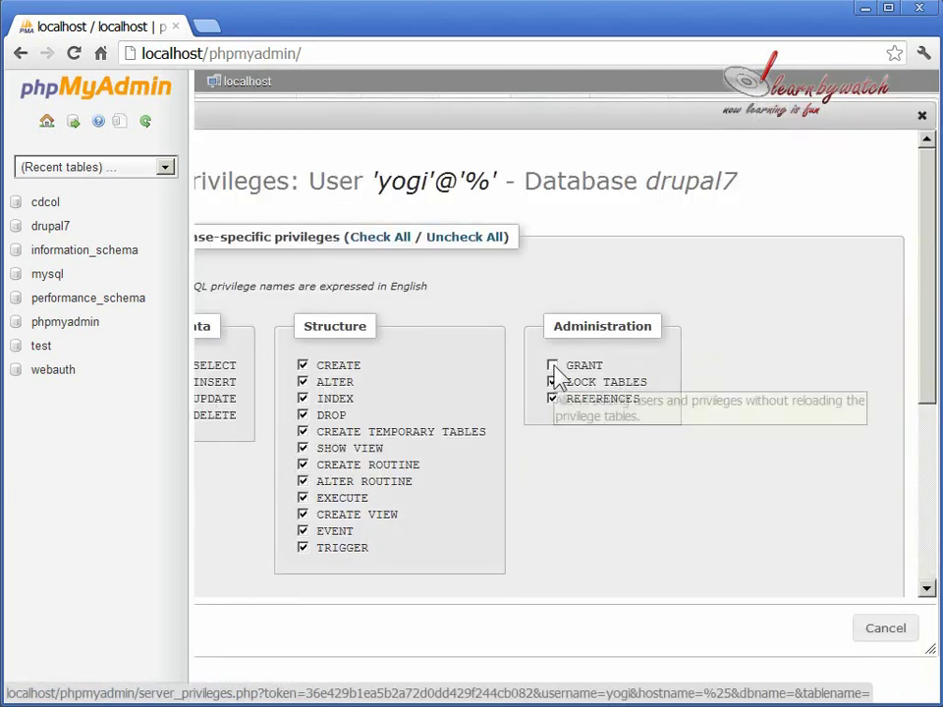
pyautogui.click(553, 366)
pyautogui.scroll(-3, 840, 568)
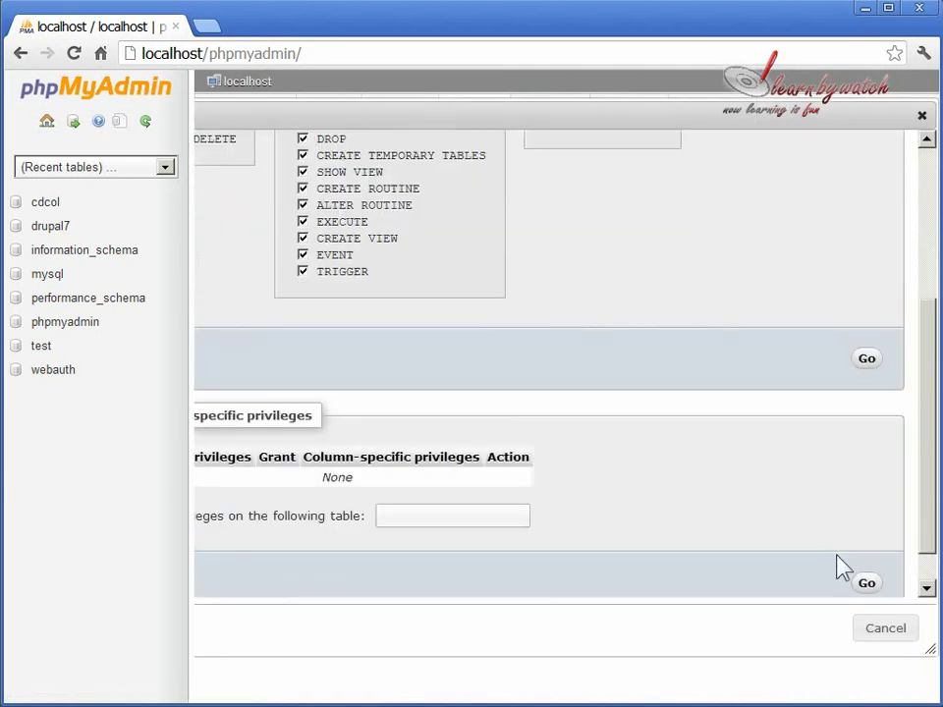
pyautogui.click(866, 360)
pyautogui.scroll(2, 797, 447)
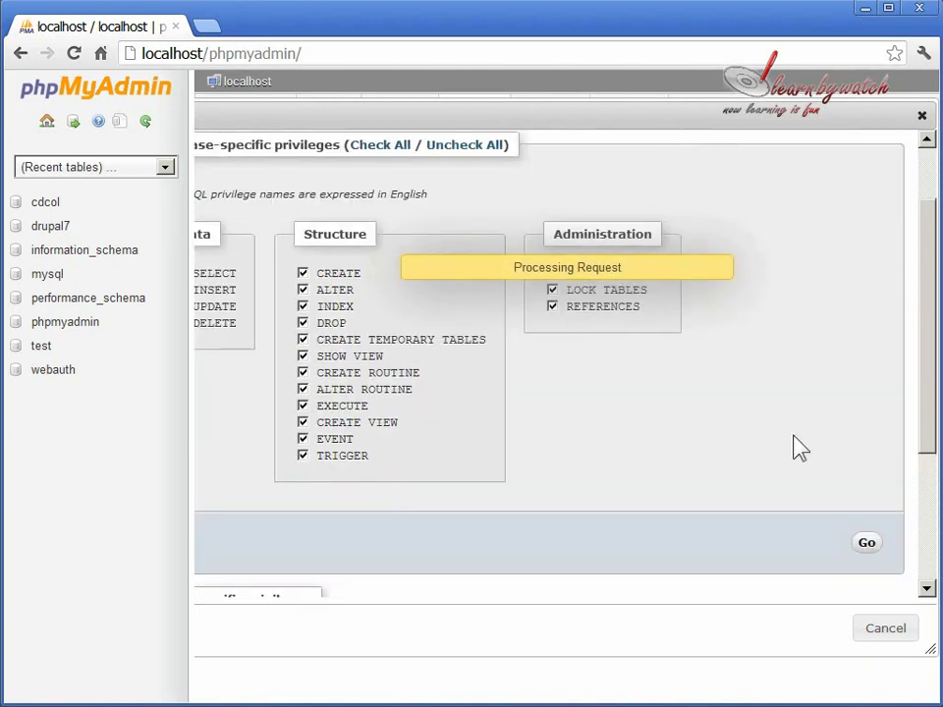
pyautogui.scroll(2, 797, 447)
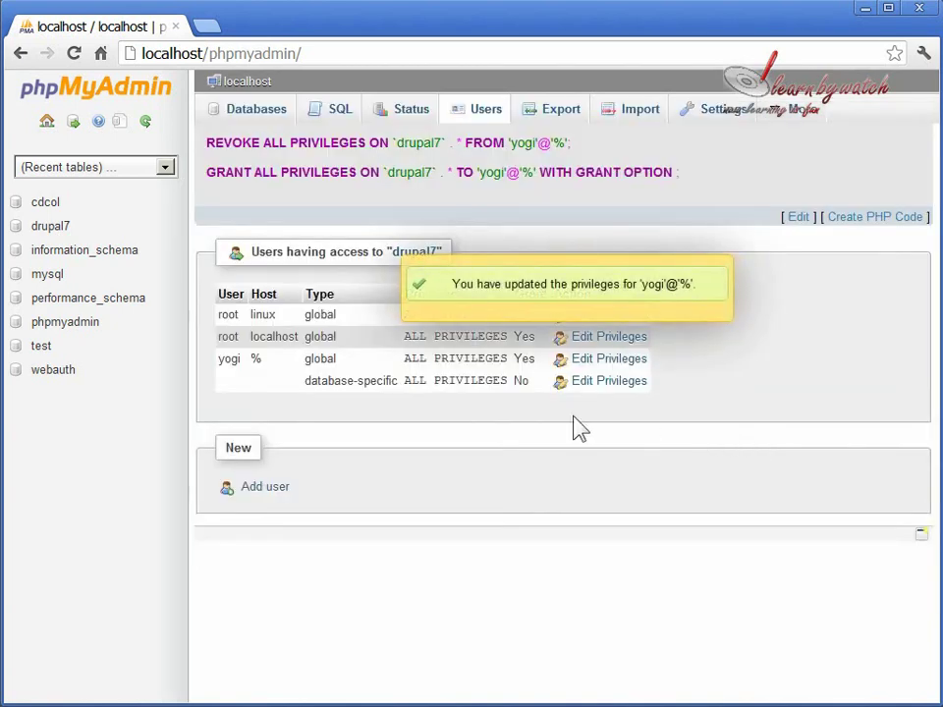